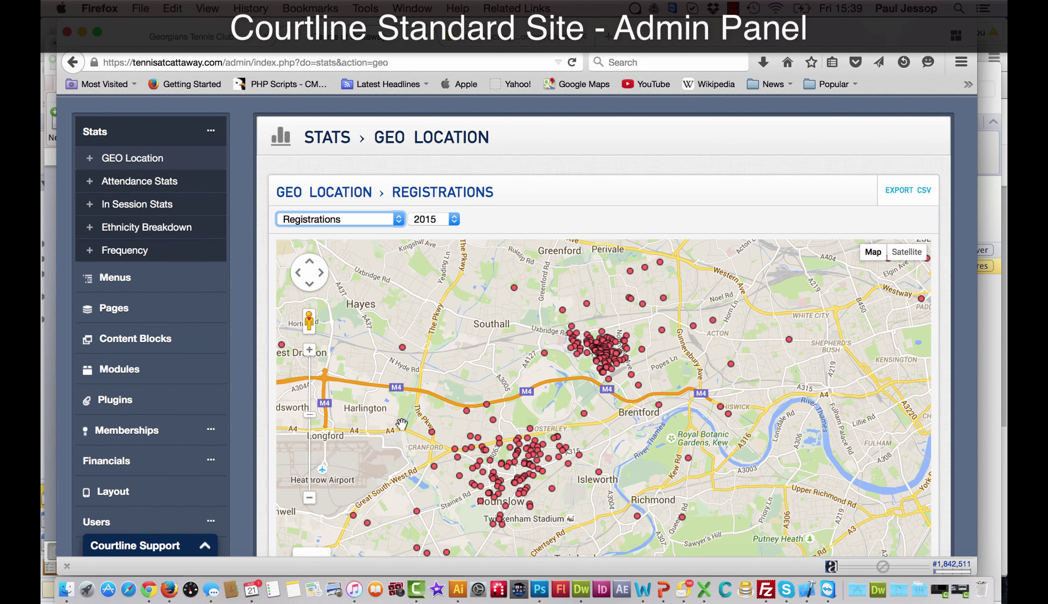
Examine the 2015 registrations on the GEO Location map at closer range around Hounslow
click(309, 350)
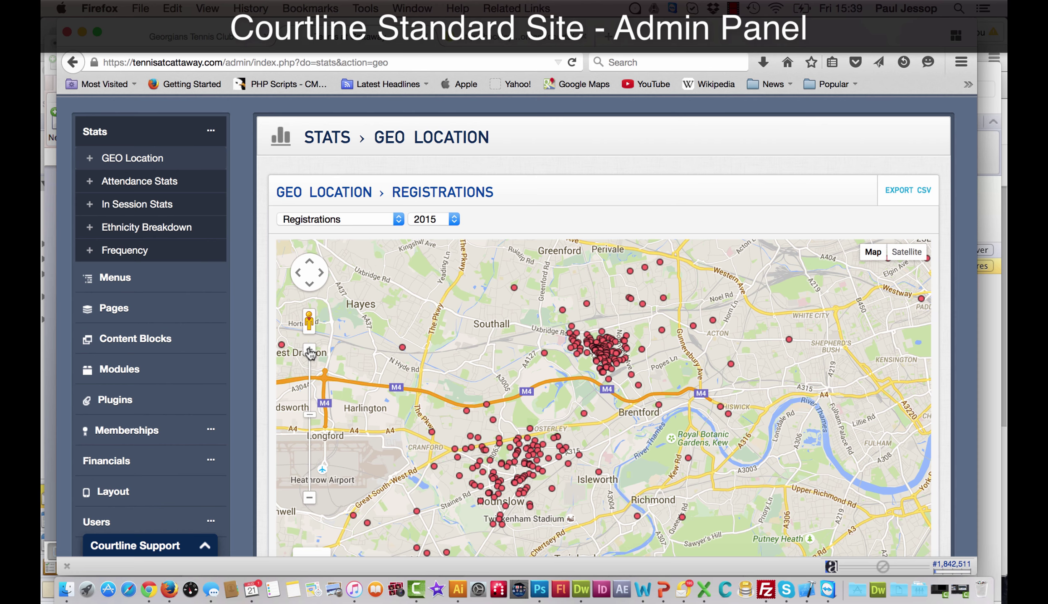
drag(456, 404, 589, 287)
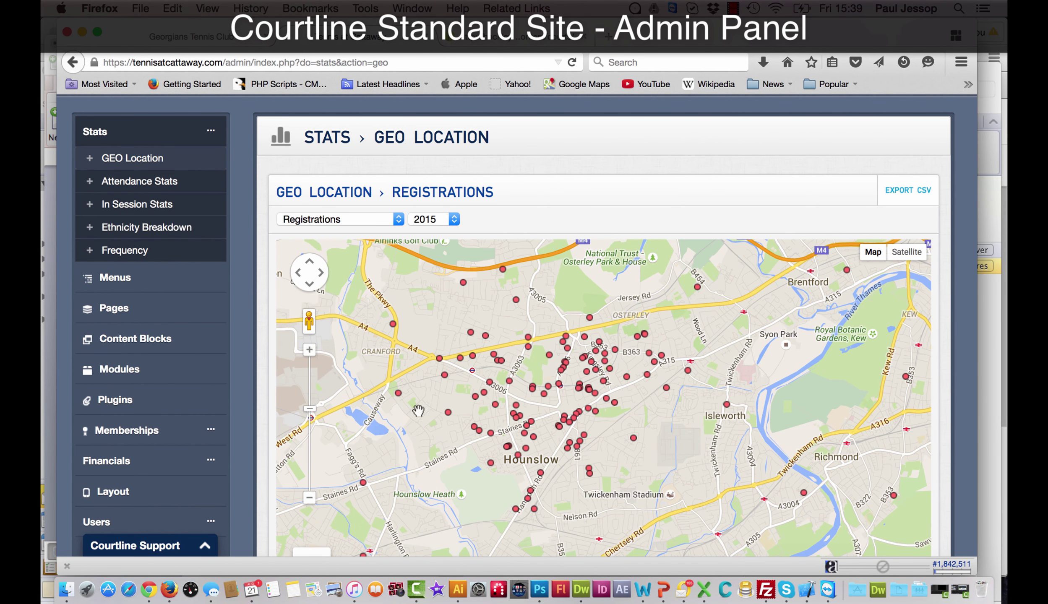
click(309, 498)
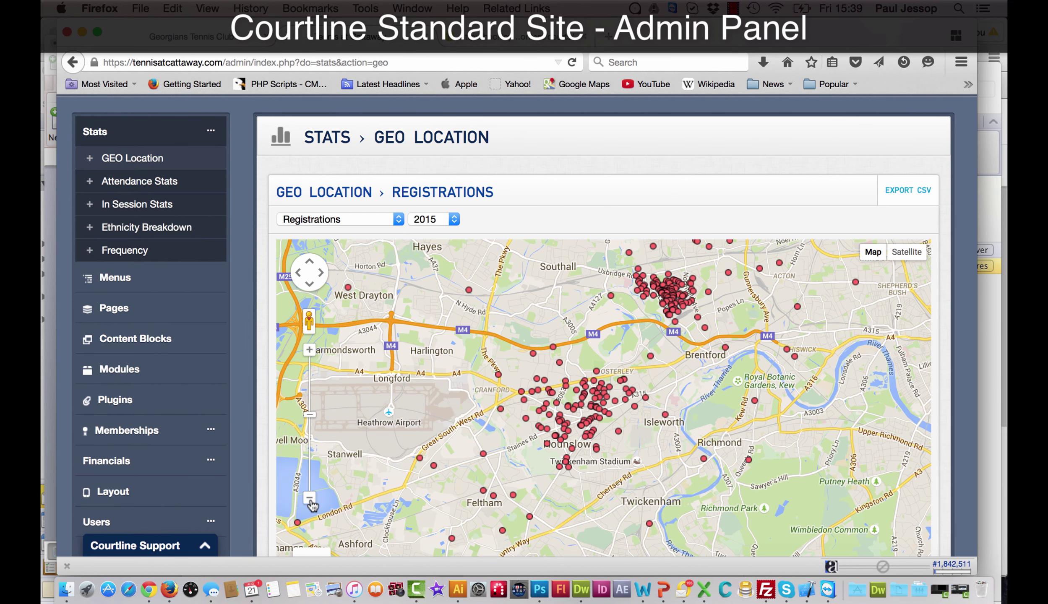
click(309, 350)
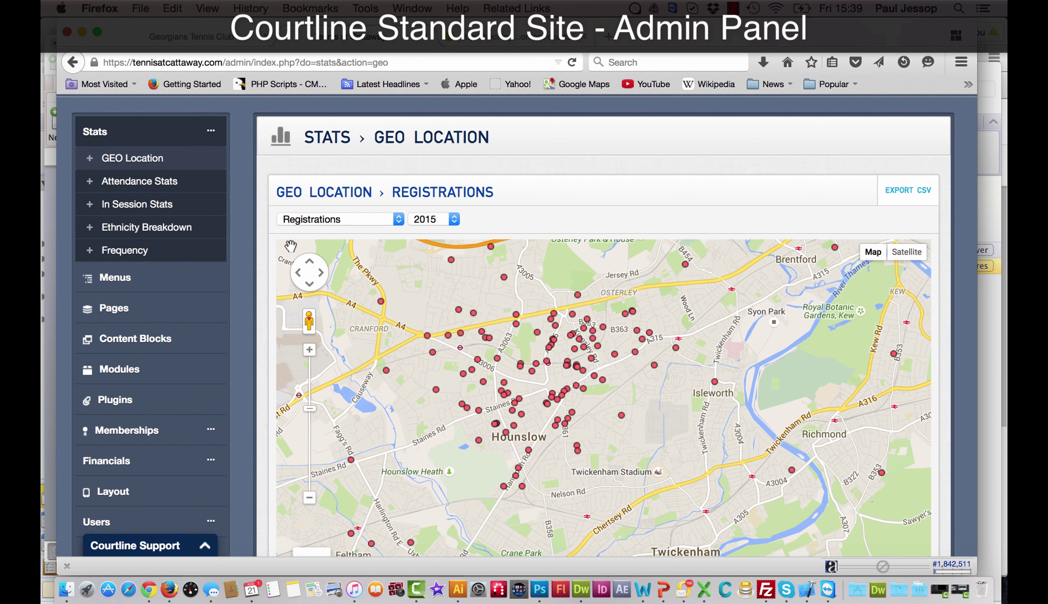
Open the attendance statistics and check the available categories, keeping Events: Tennis For Free for 2015
click(171, 184)
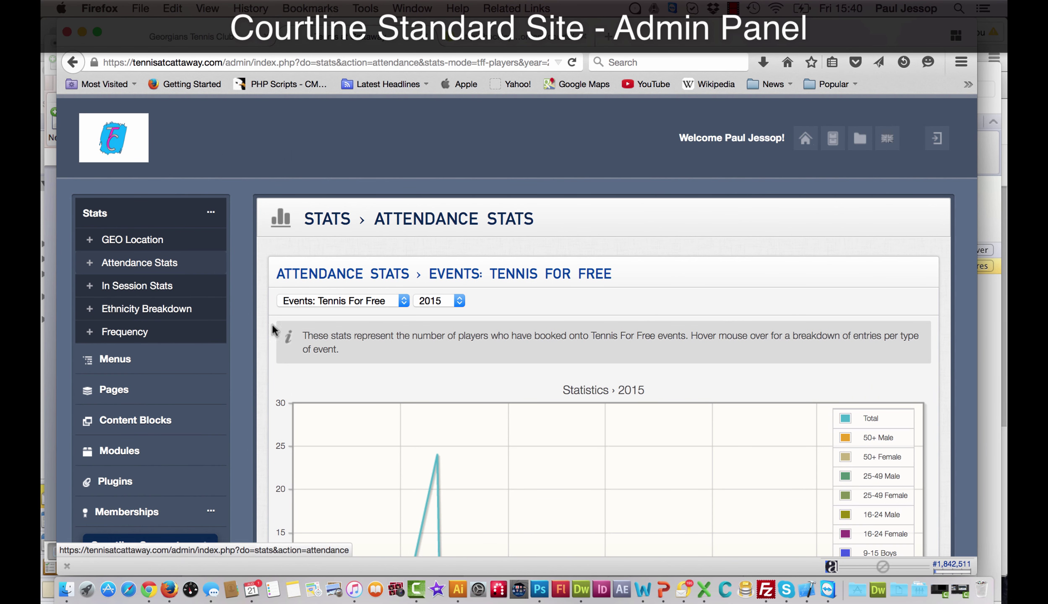
click(340, 301)
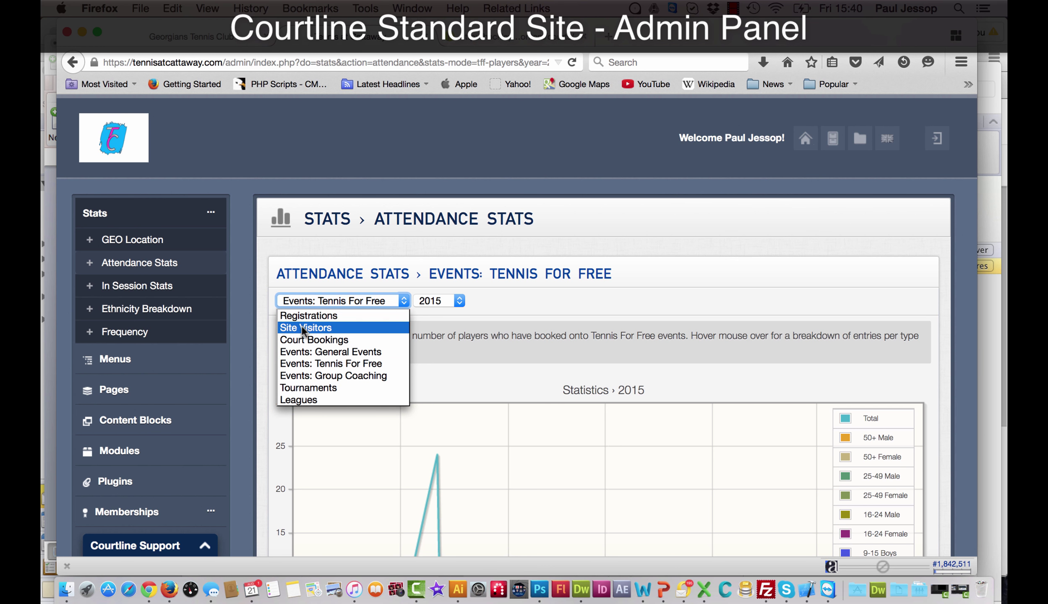
click(360, 301)
Examine the line graph and the age-group pie chart of the 2015 Tennis For Free attendance
scroll(268, 402, down, 5)
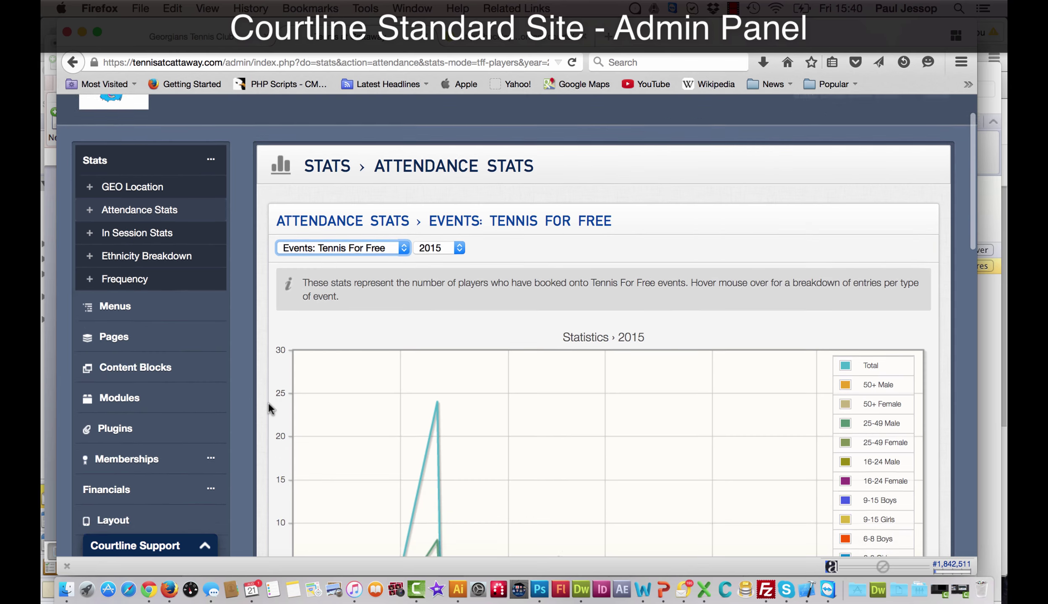
scroll(276, 413, down, 8)
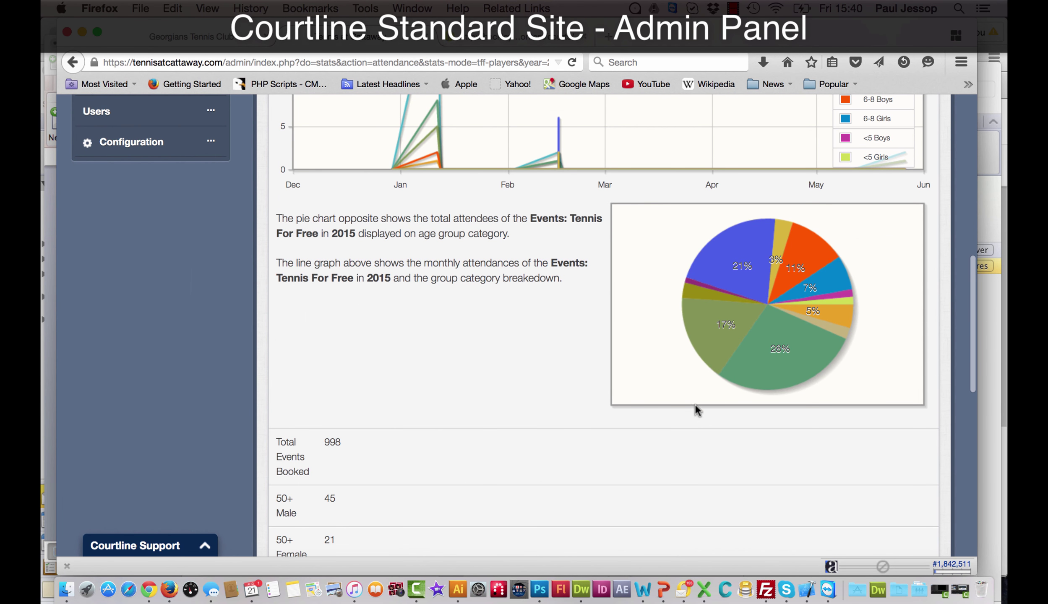
scroll(660, 391, up, 2)
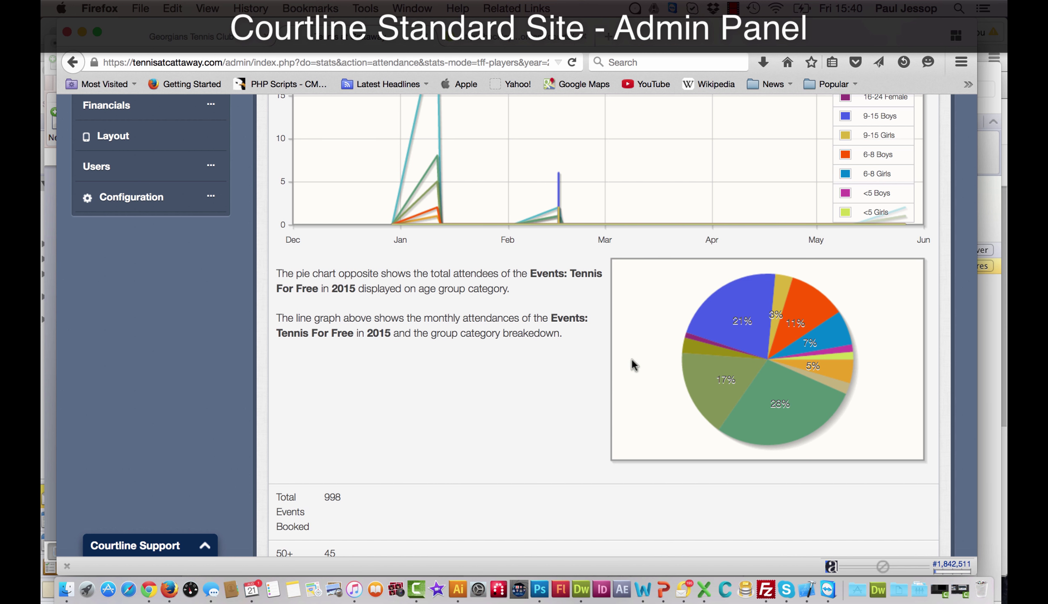
mouse_move(736, 433)
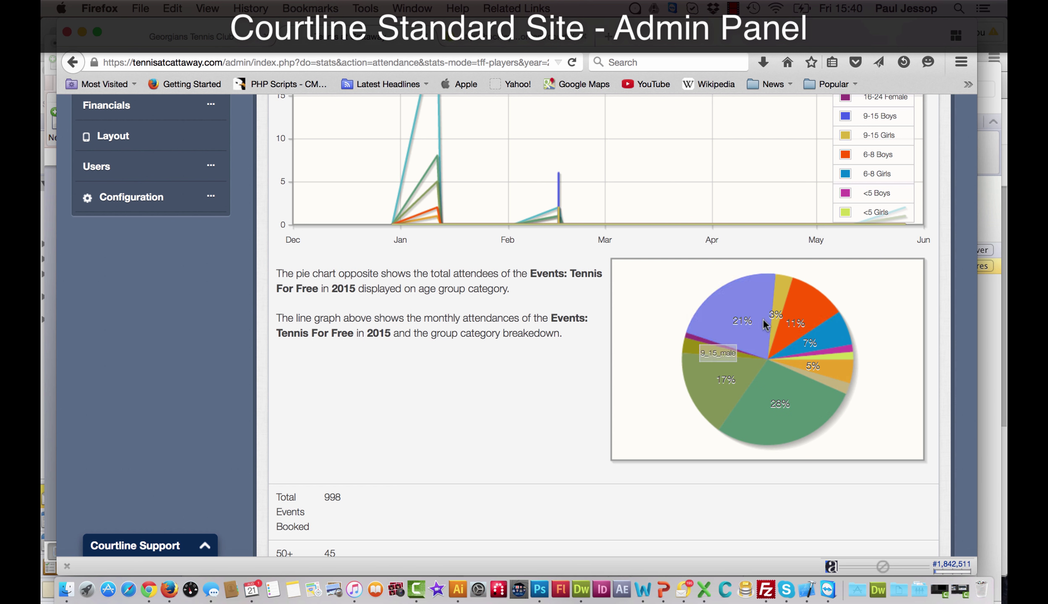
mouse_move(718, 345)
scroll(304, 351, up, 4)
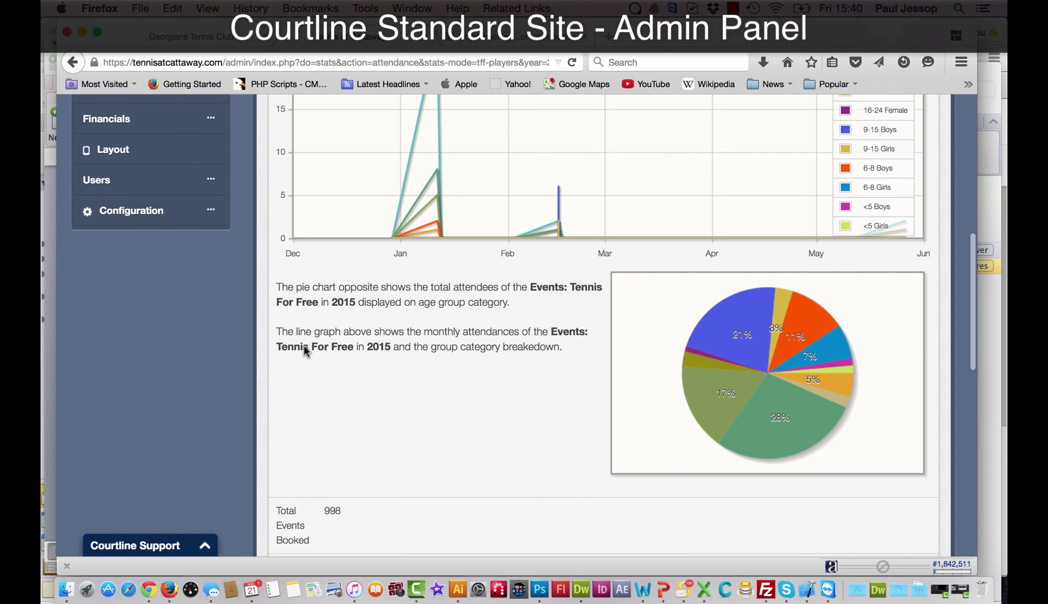
scroll(304, 346, up, 6)
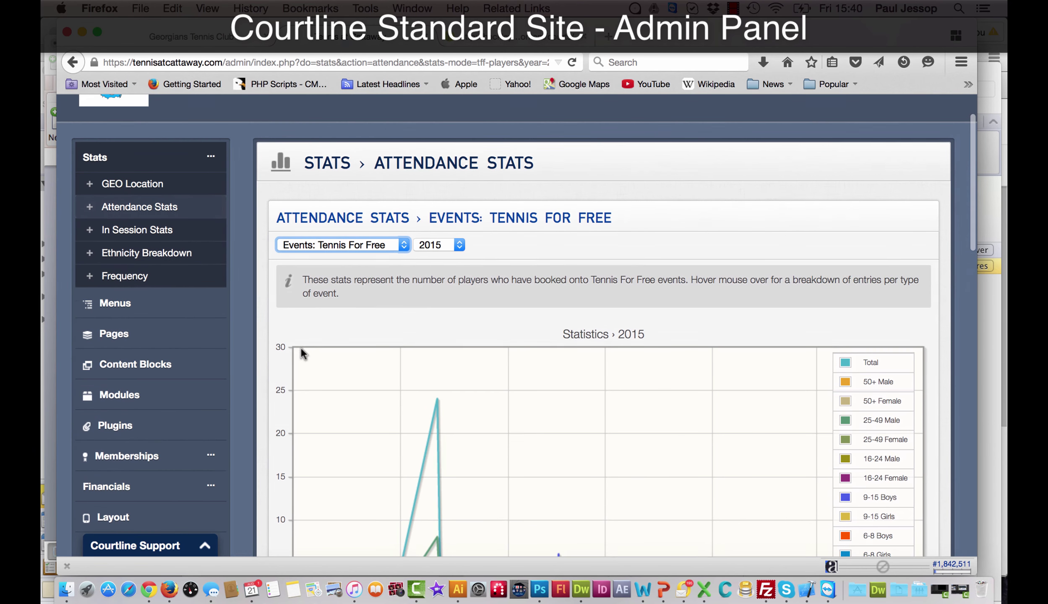
Open the In Session statistics and look through the listed events as far as the Tennis For Free sessions
click(164, 230)
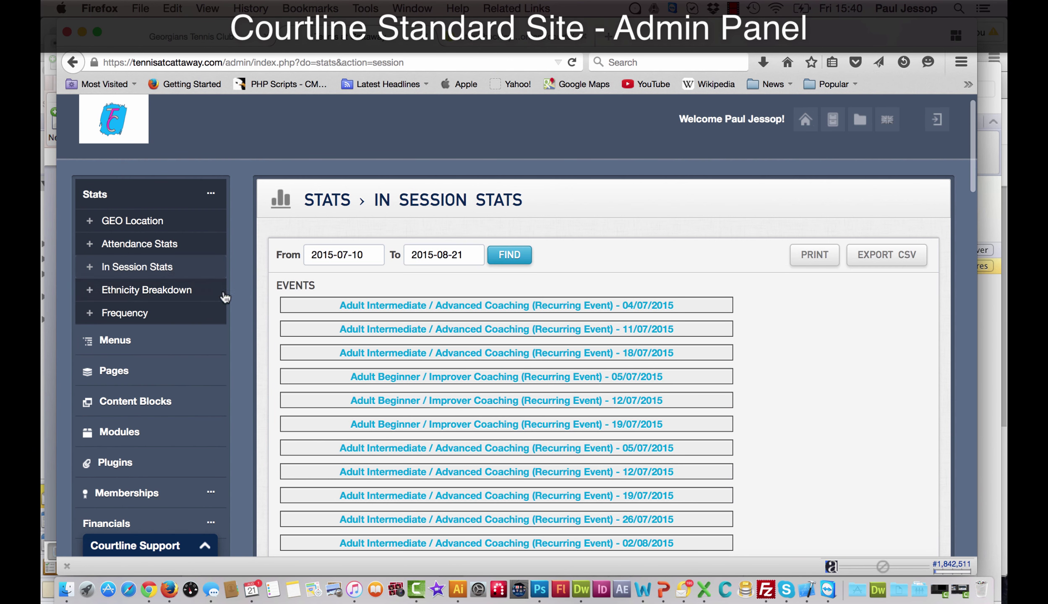
click(609, 354)
scroll(770, 410, down, 3)
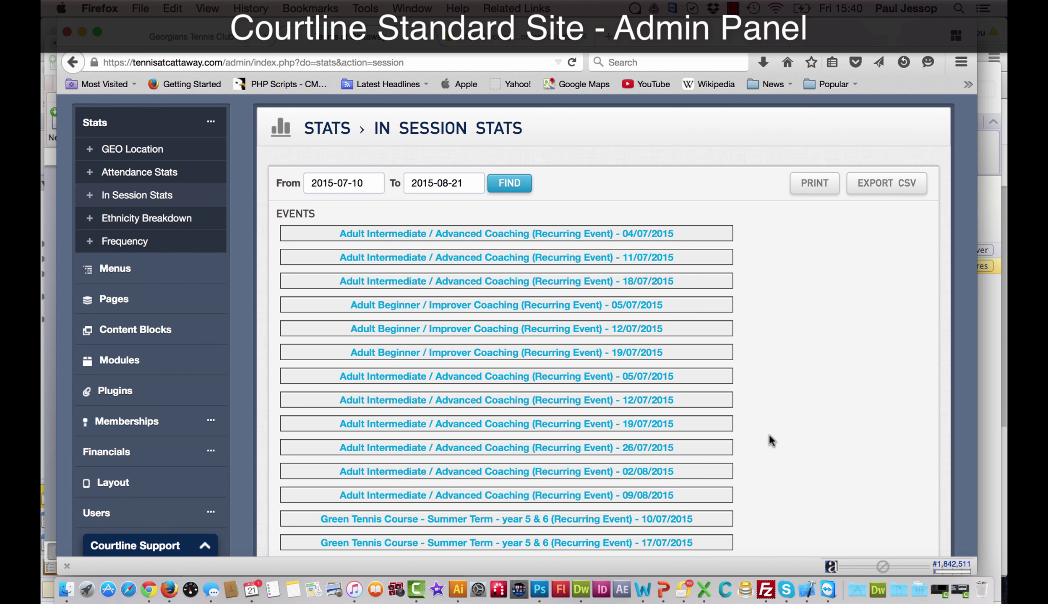
scroll(769, 436, down, 6)
scroll(769, 436, down, 20)
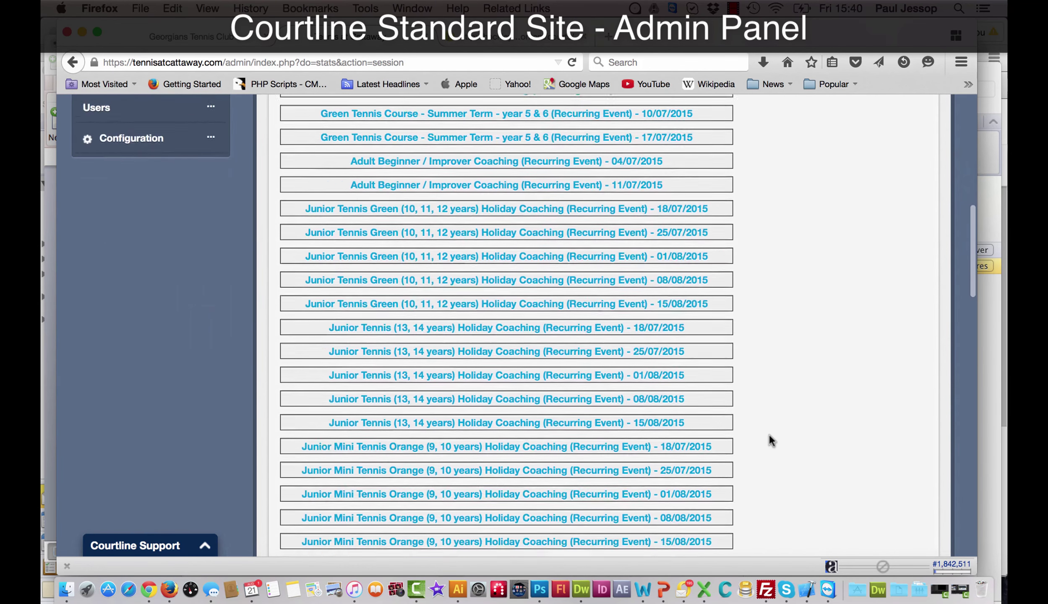
scroll(769, 436, down, 5)
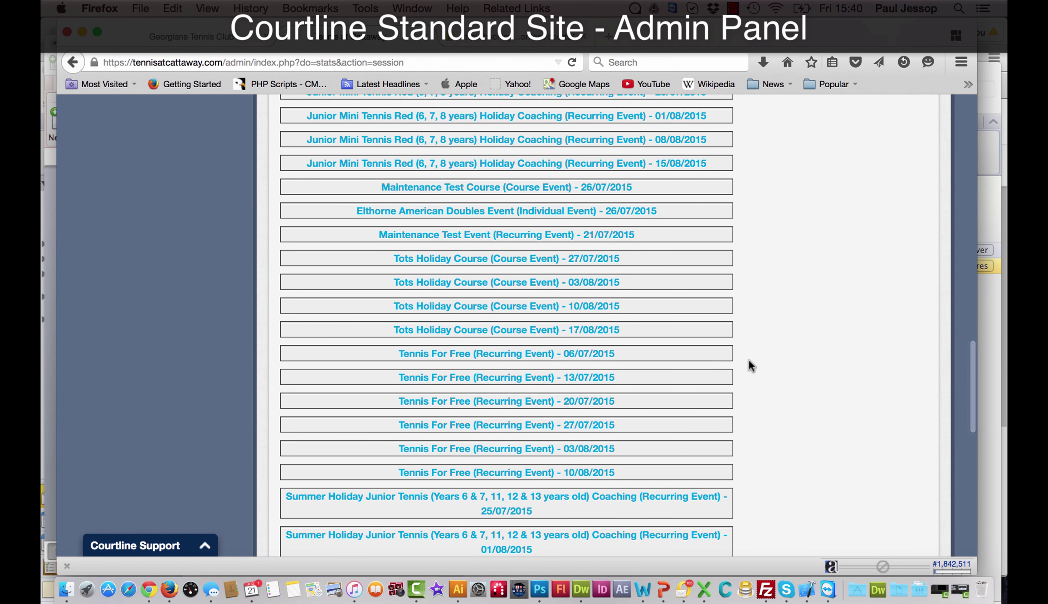
Expand the age and gender breakdown of the Tennis For Free session dated 06/07/2015, collapse it and return to the date range filter
click(576, 355)
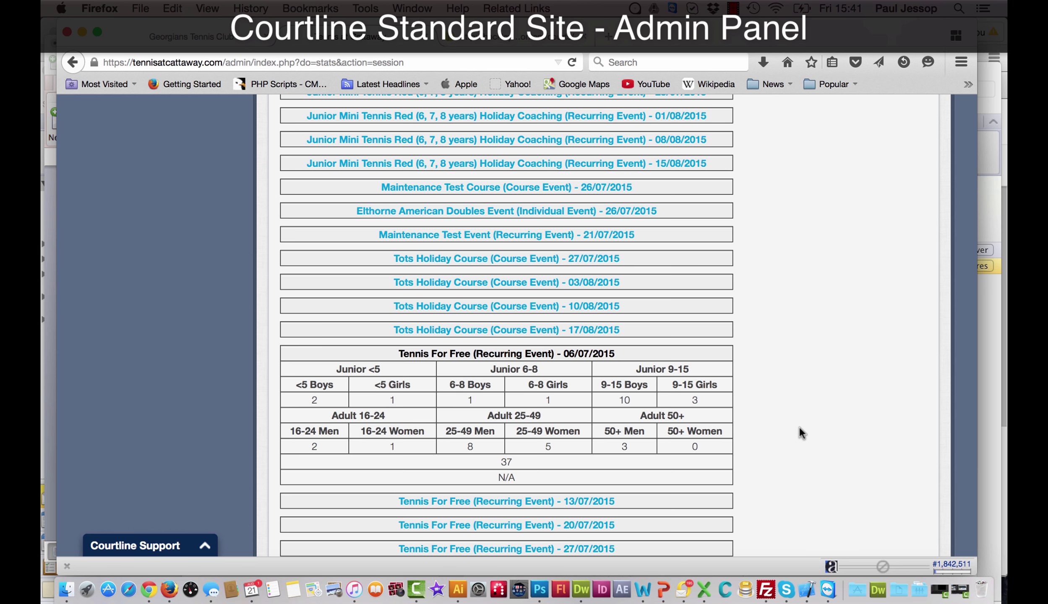
click(620, 361)
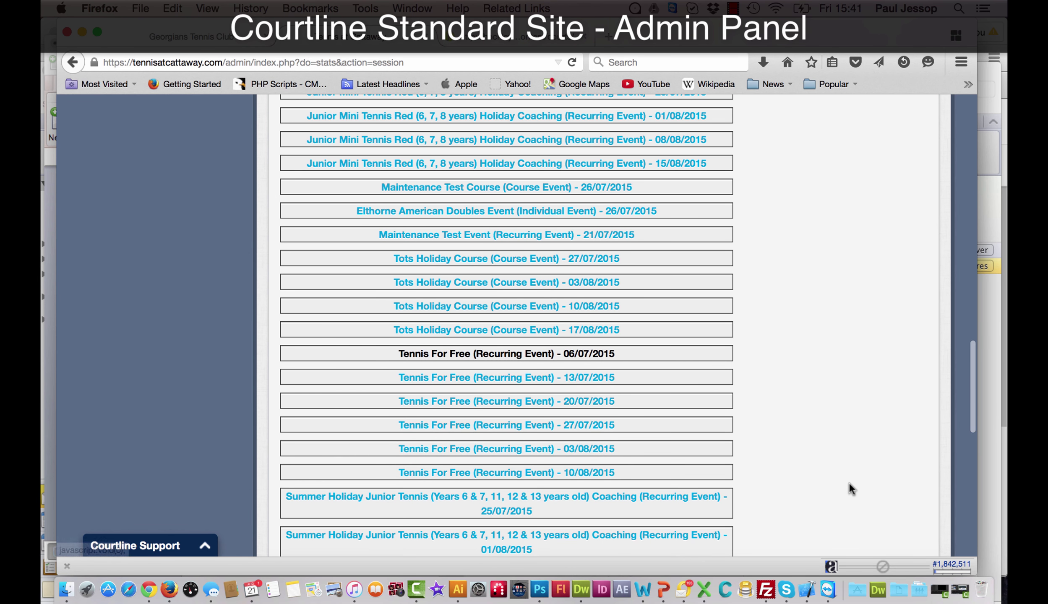
scroll(856, 485, down, 2)
scroll(856, 484, up, 5)
scroll(856, 484, up, 8)
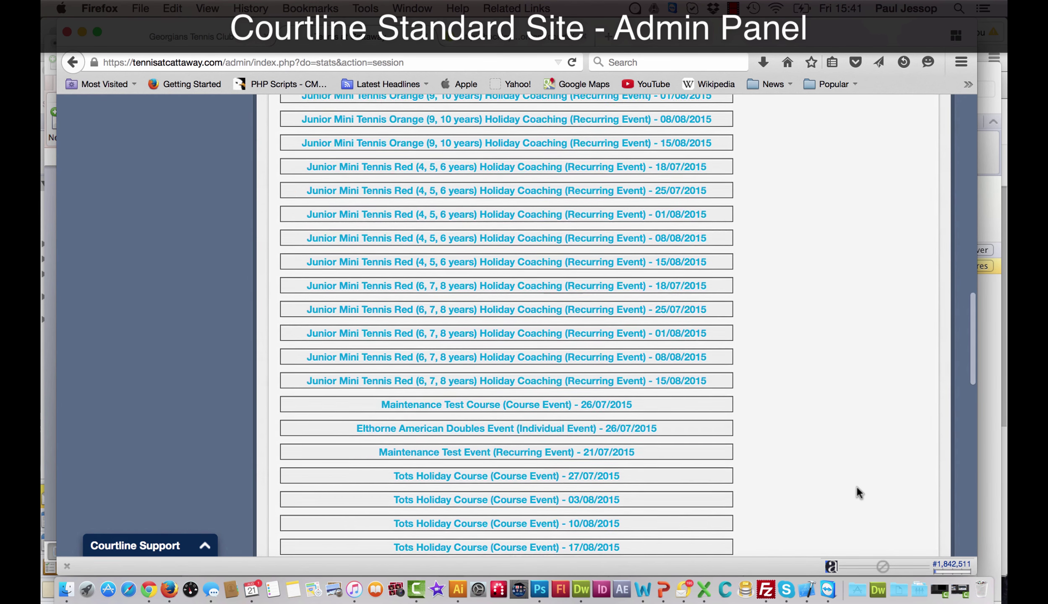
scroll(857, 488, up, 10)
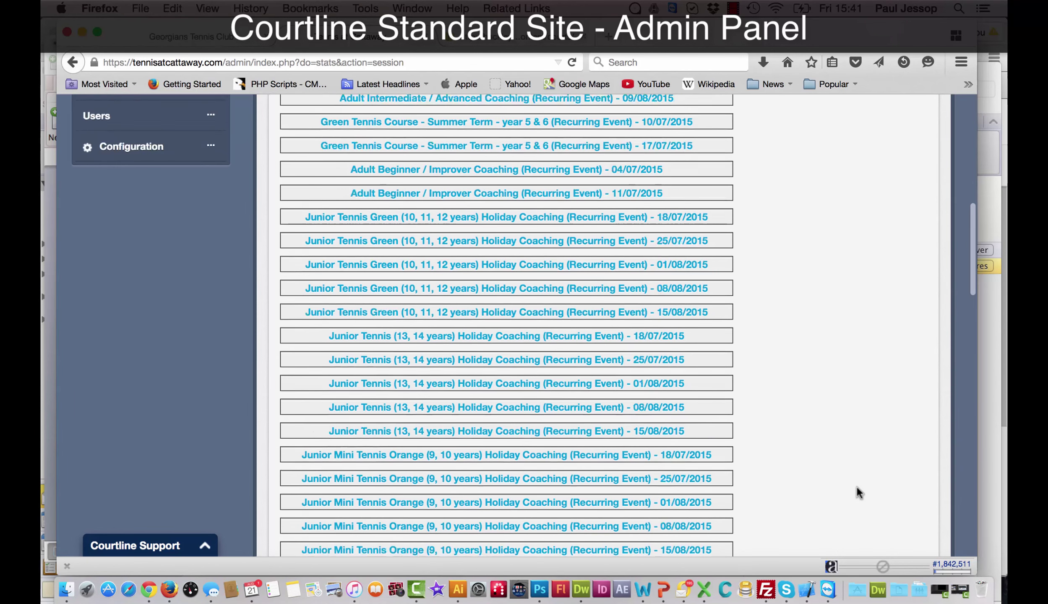
scroll(855, 485, up, 10)
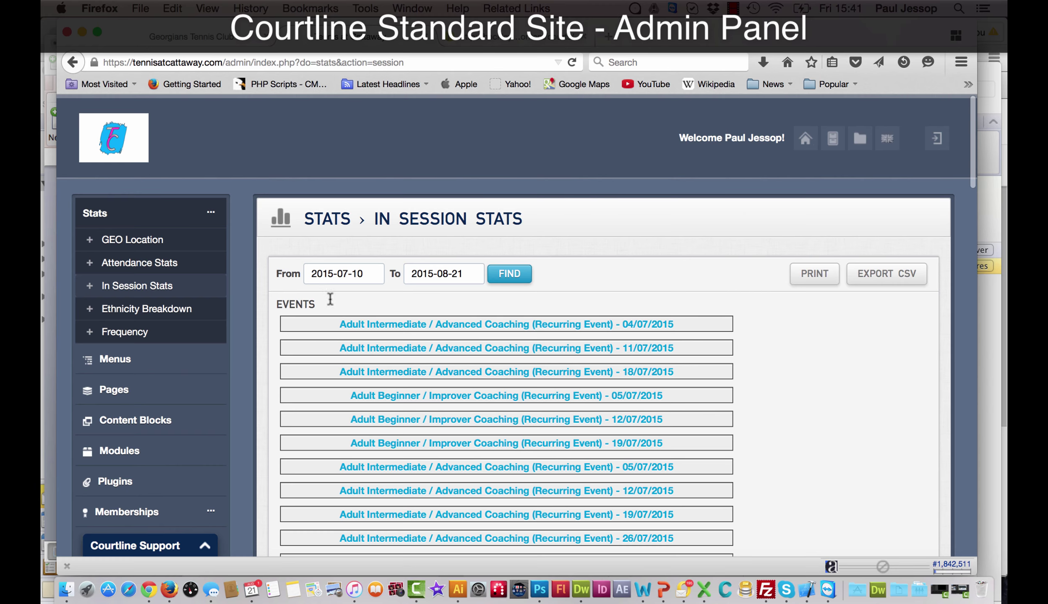
Open the ethnicity breakdown and check its available categories, keeping Events: Tennis For Free
click(185, 309)
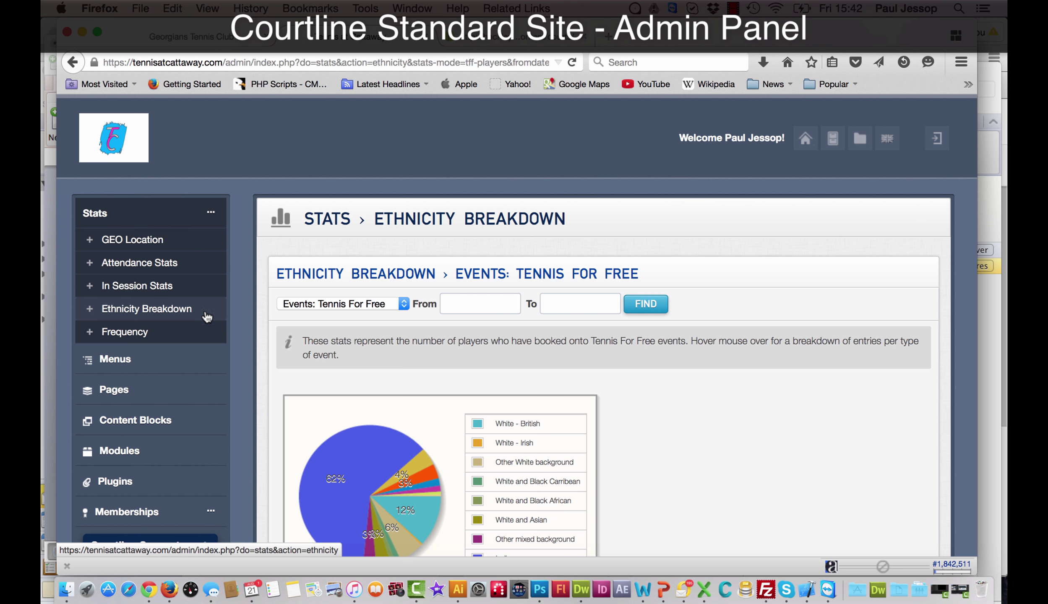
click(402, 304)
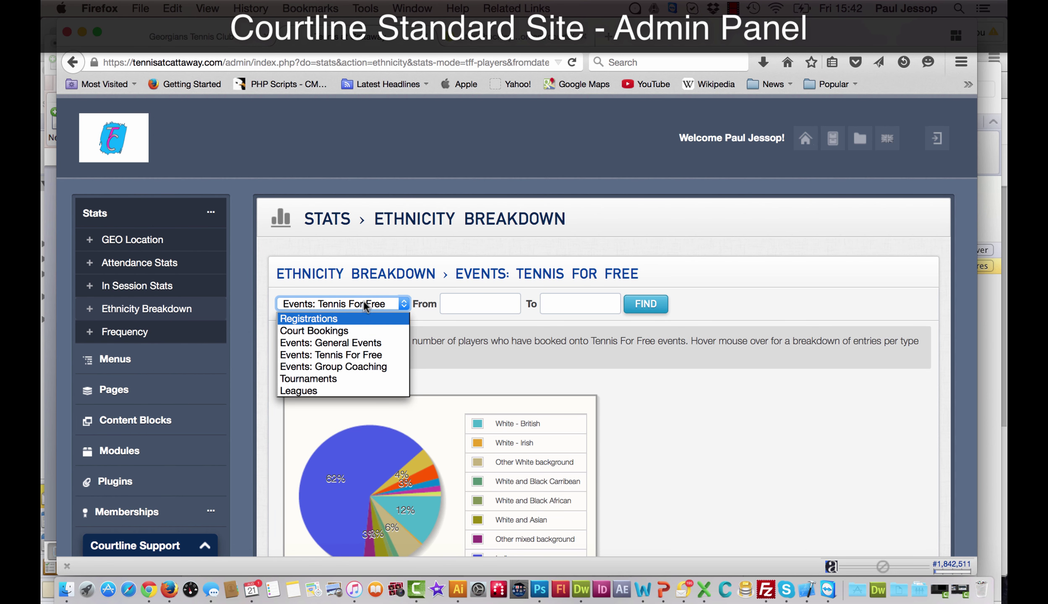
click(355, 286)
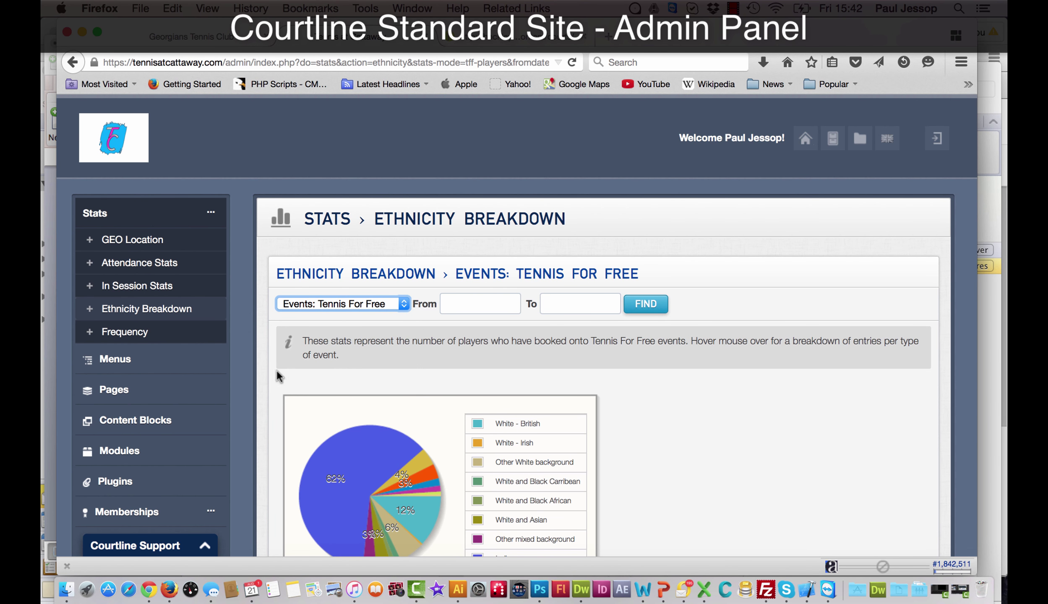
Inspect the individual slices of the Tennis For Free ethnicity pie chart
scroll(277, 411, down, 1)
scroll(276, 412, down, 3)
scroll(276, 411, up, 1)
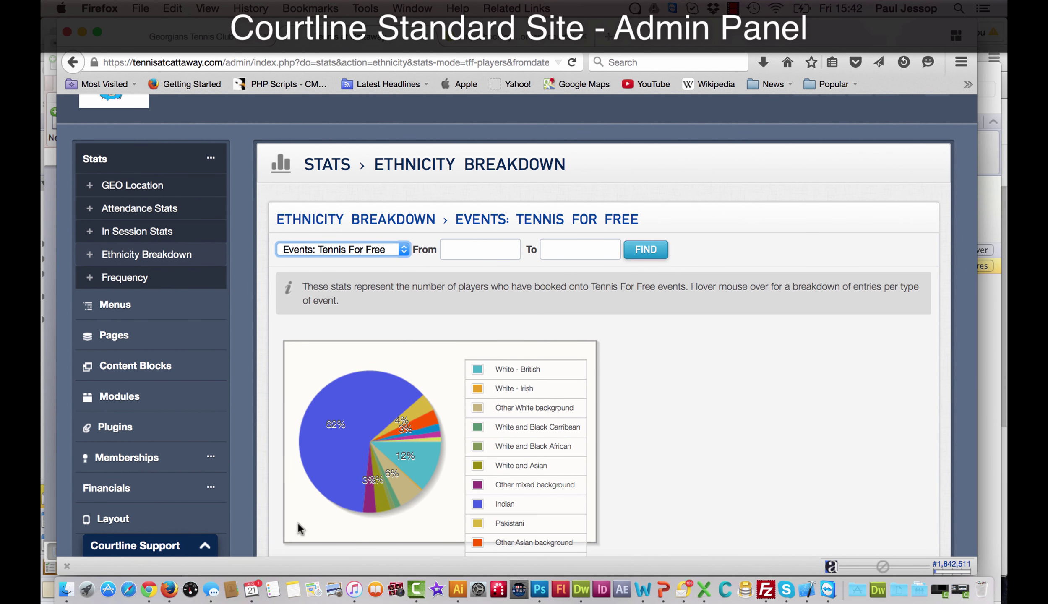
mouse_move(319, 479)
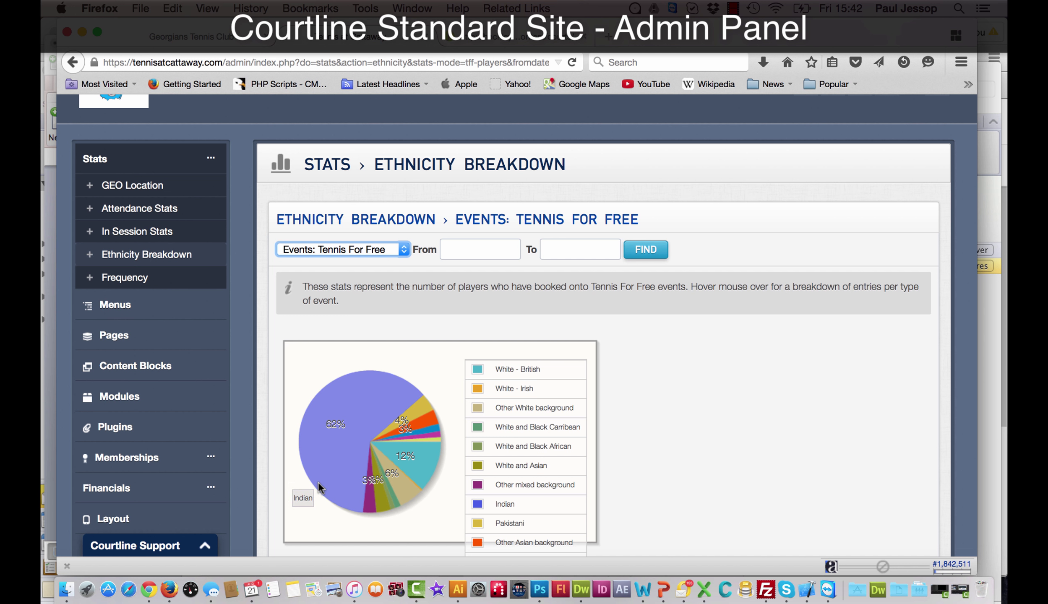
mouse_move(431, 467)
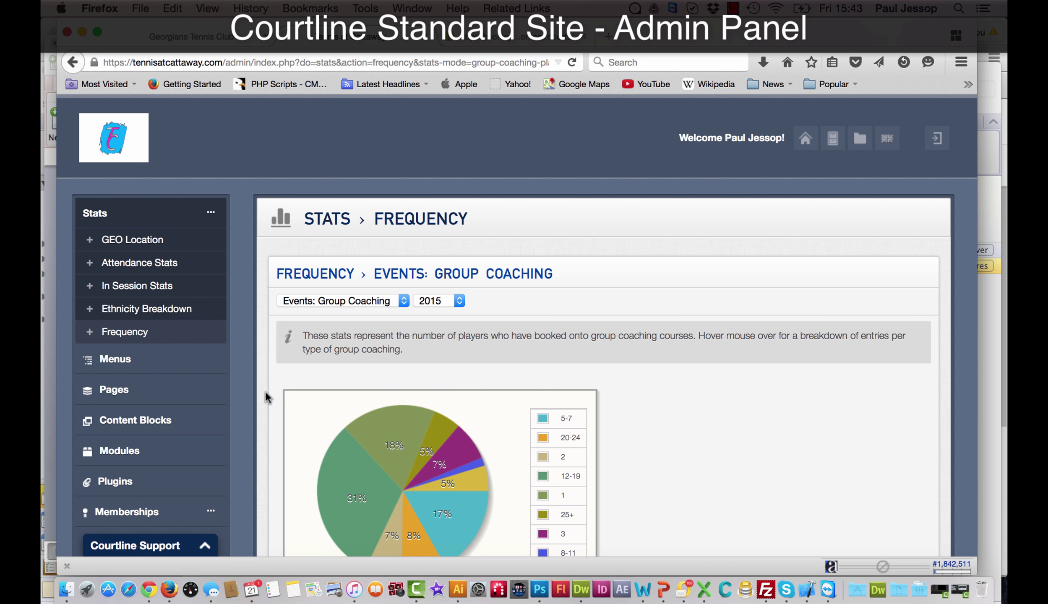
View the 2015 frequency pie chart and check the available categories, keeping Events: Group Coaching
scroll(266, 396, down, 2)
scroll(265, 391, down, 1)
click(403, 231)
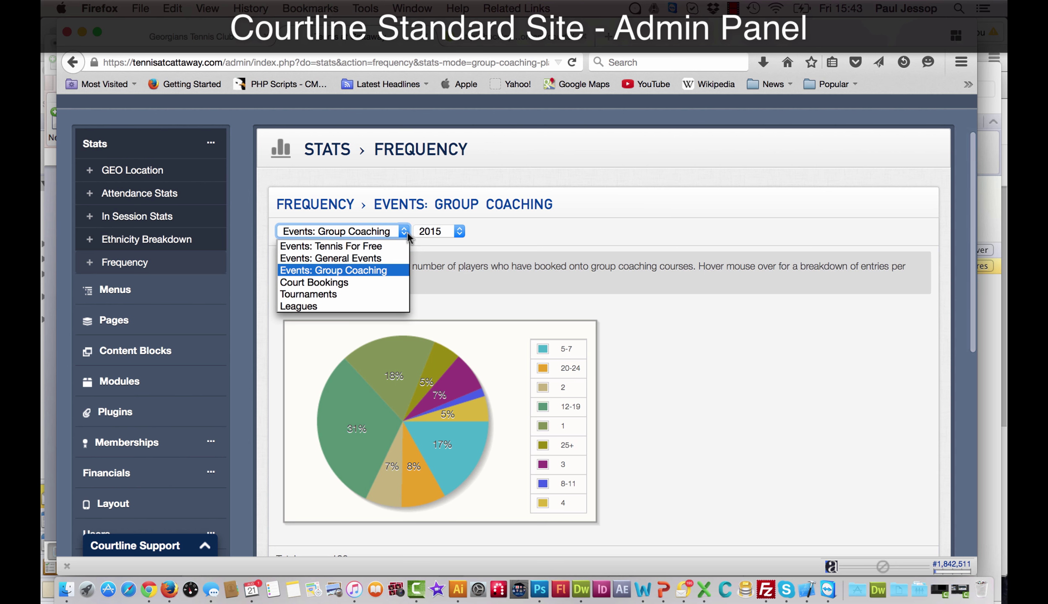
click(365, 270)
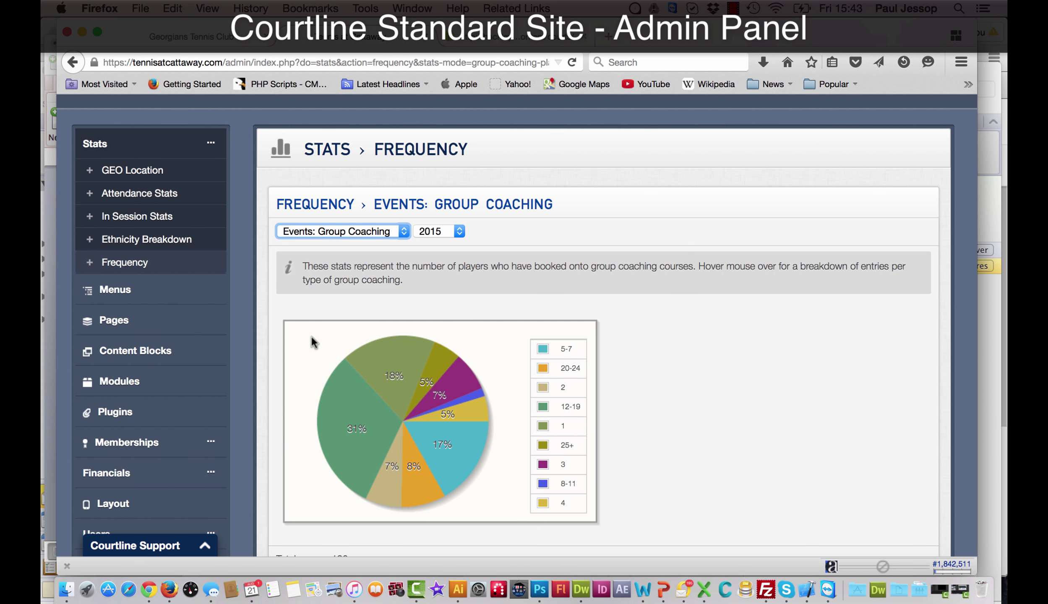
mouse_move(327, 392)
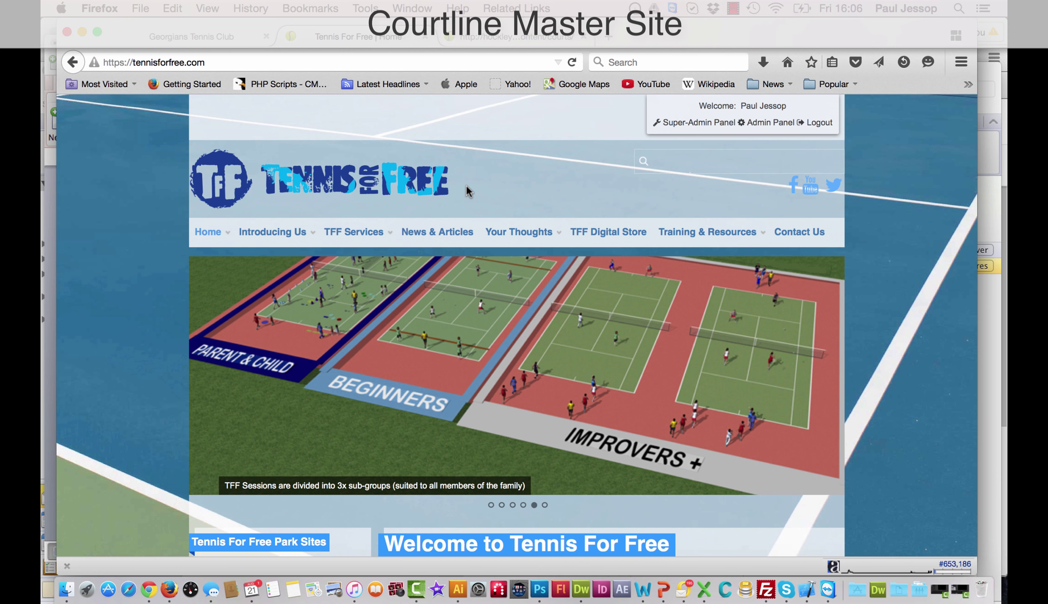
Look over the Tennis For Free master site's home page and open its admin panel
scroll(543, 466, down, 10)
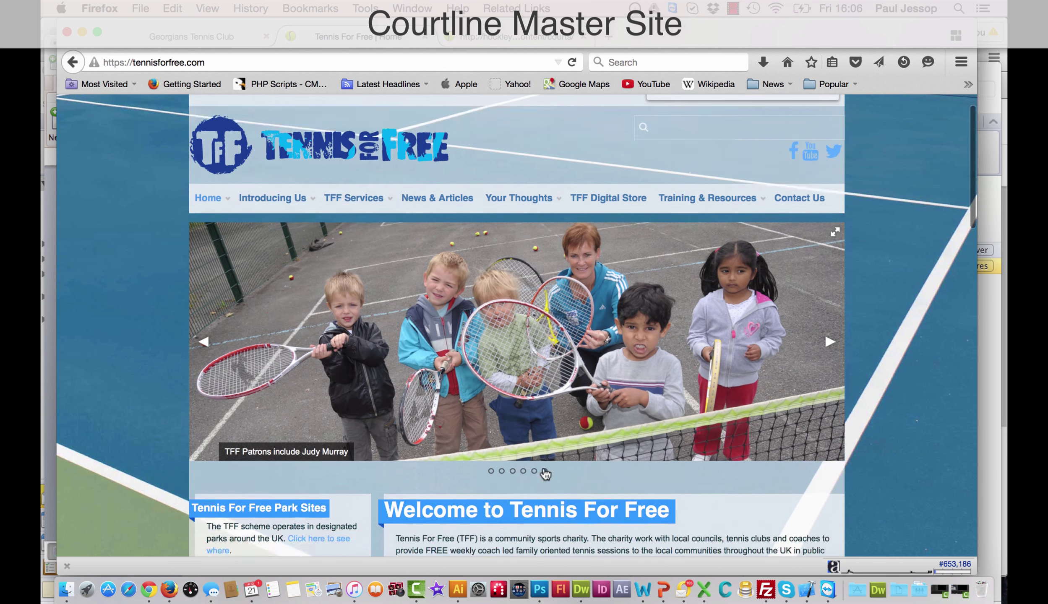
scroll(543, 467, up, 12)
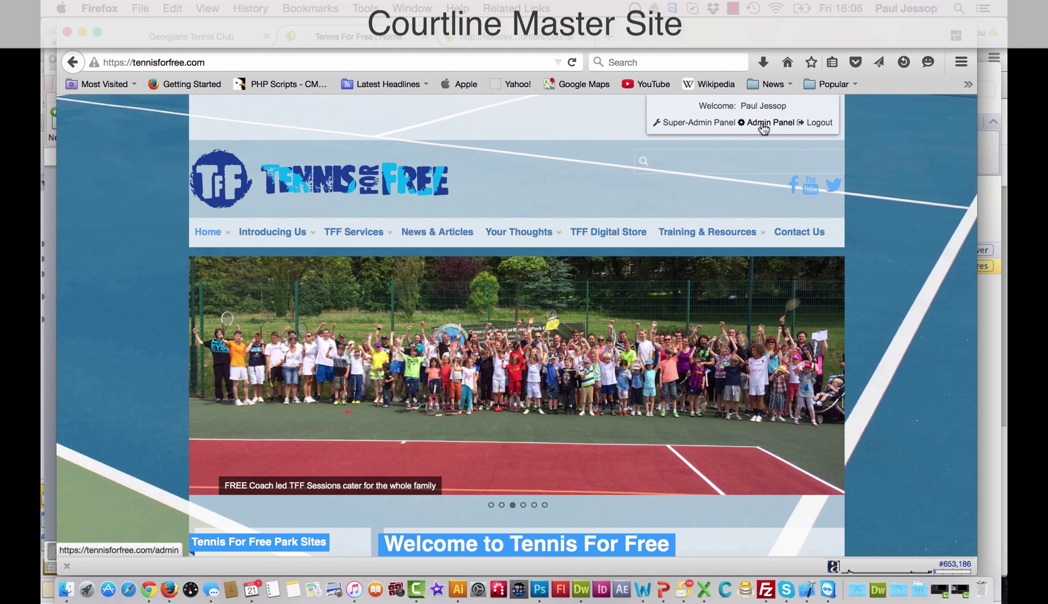
click(762, 124)
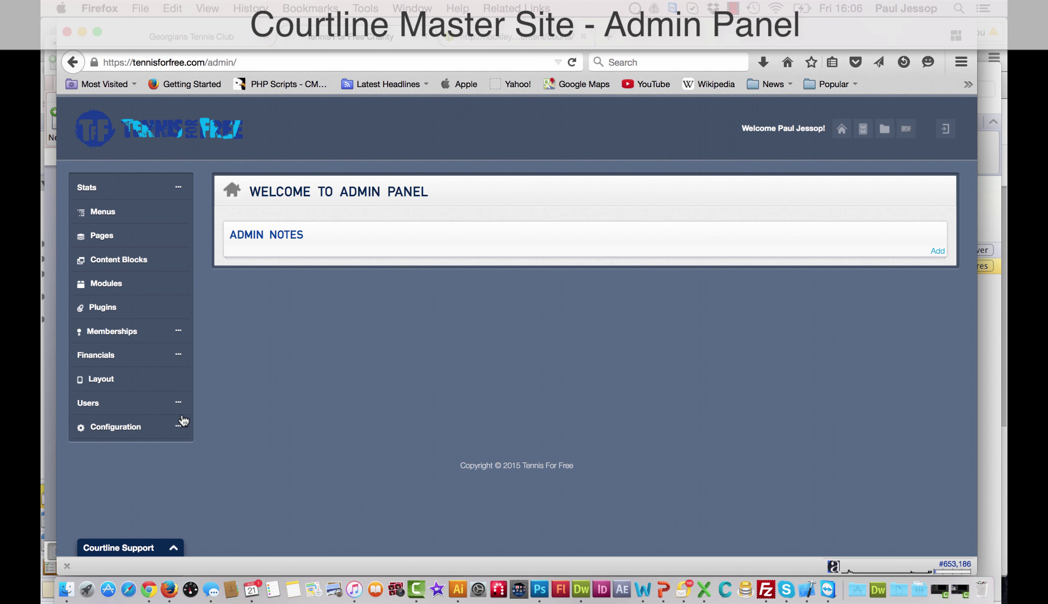
Open the master site's user list and look through it to the end
click(134, 404)
click(118, 426)
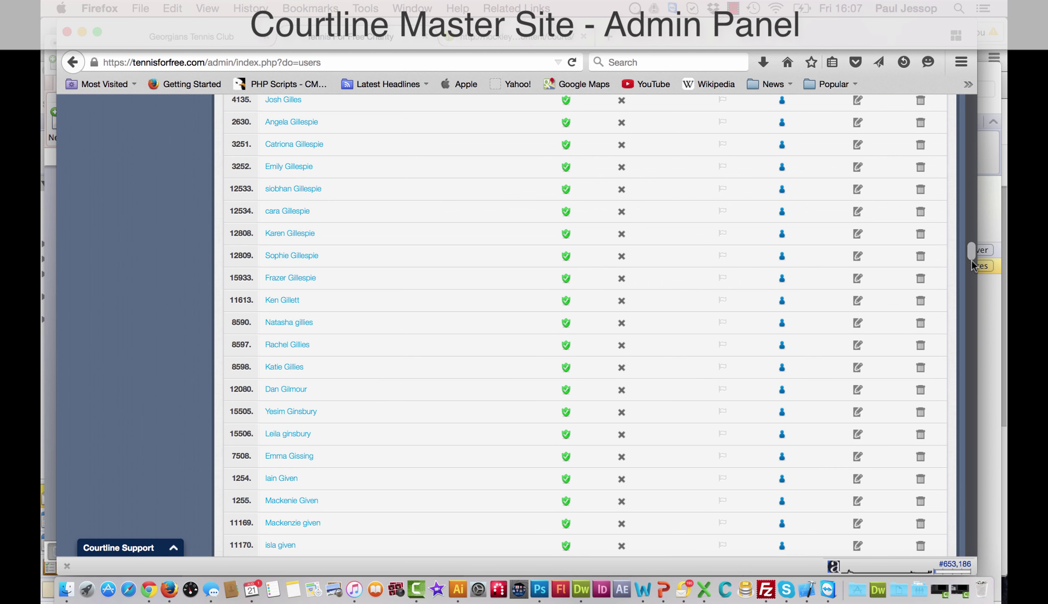
drag(971, 260, 974, 566)
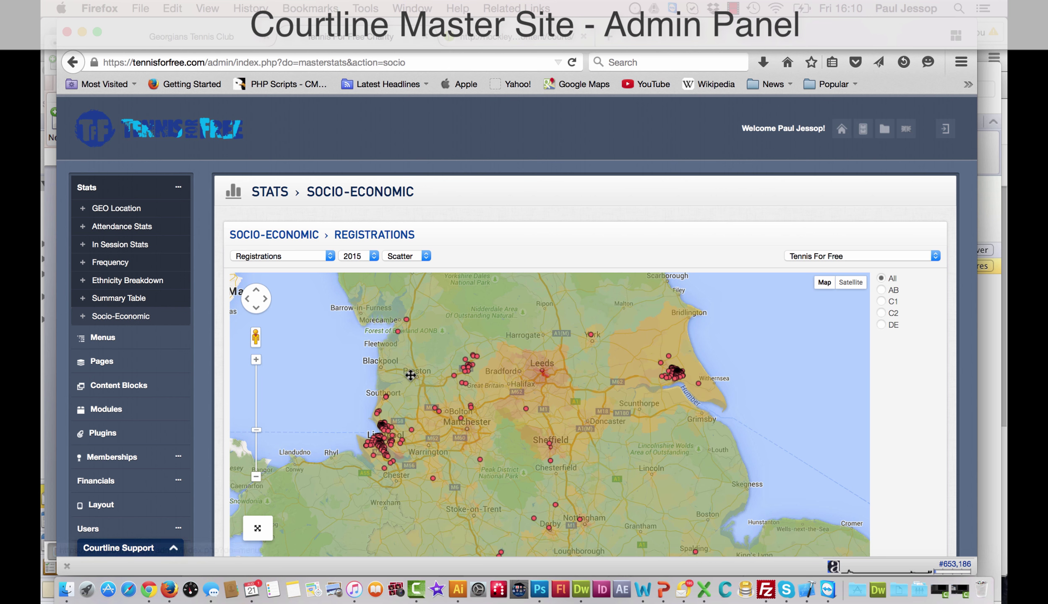
Explore the socio-economic registrations map and show the ward details for Tyburn, near Birmingham
drag(412, 376, 433, 334)
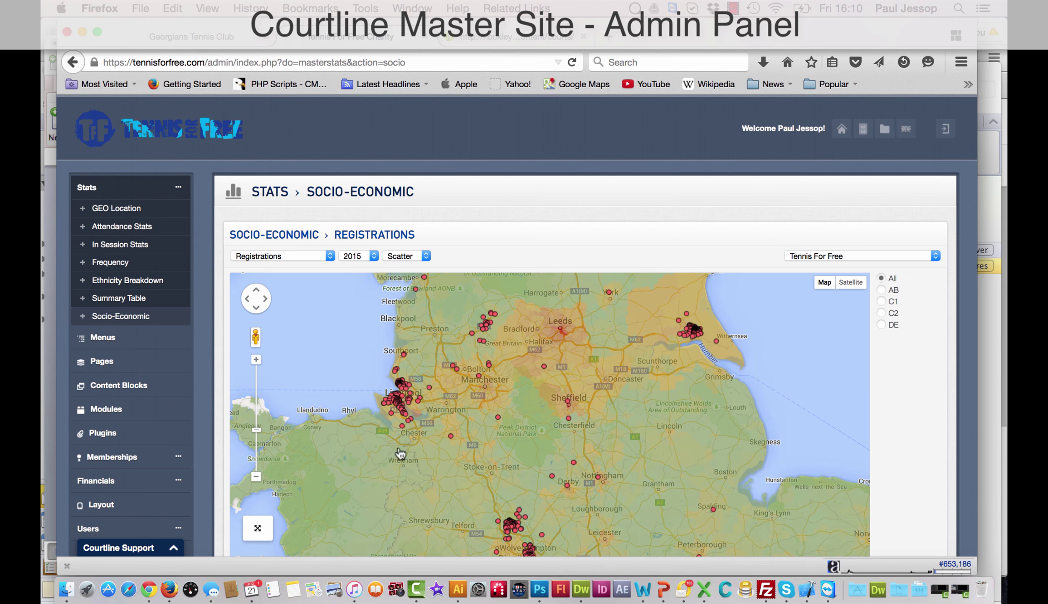
drag(600, 454, 486, 475)
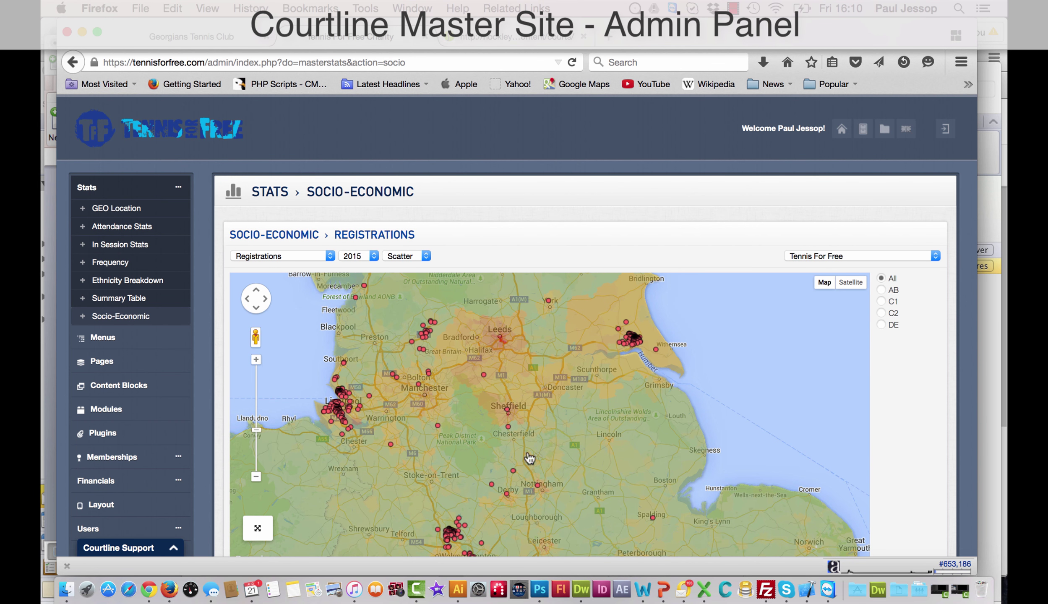
drag(568, 452, 534, 352)
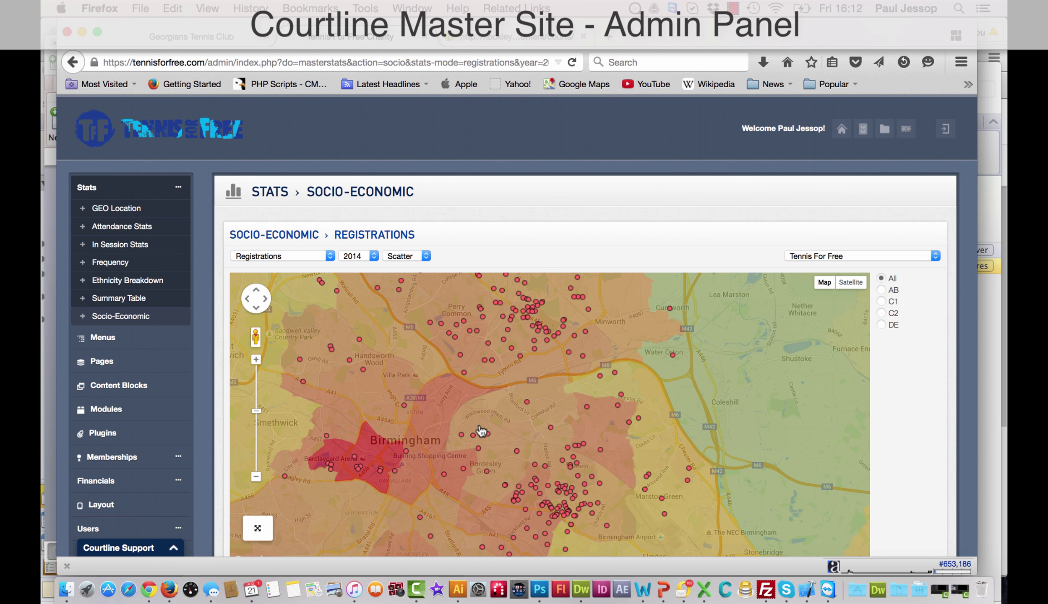
click(543, 337)
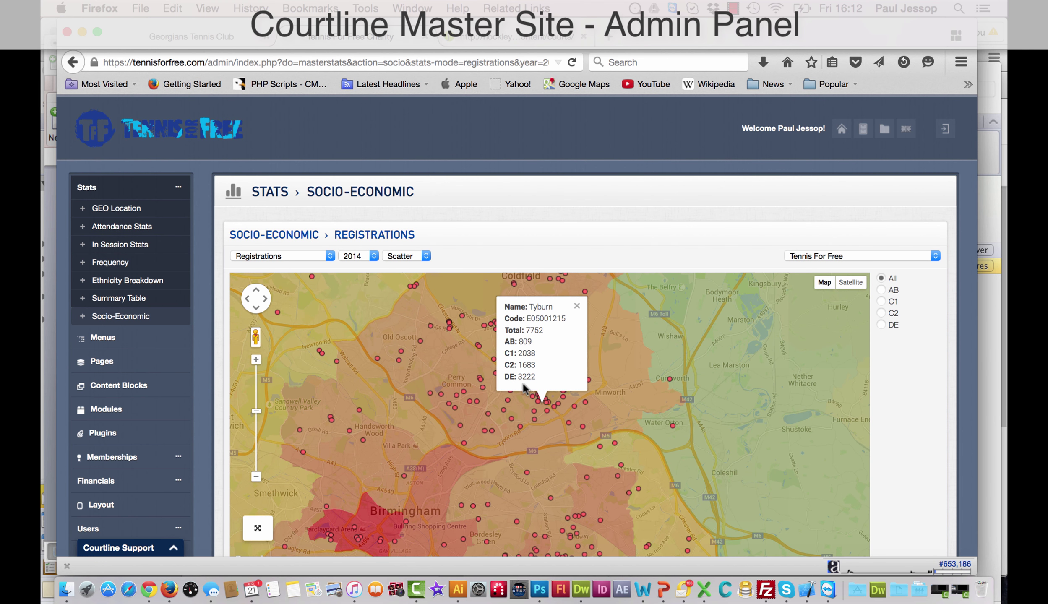